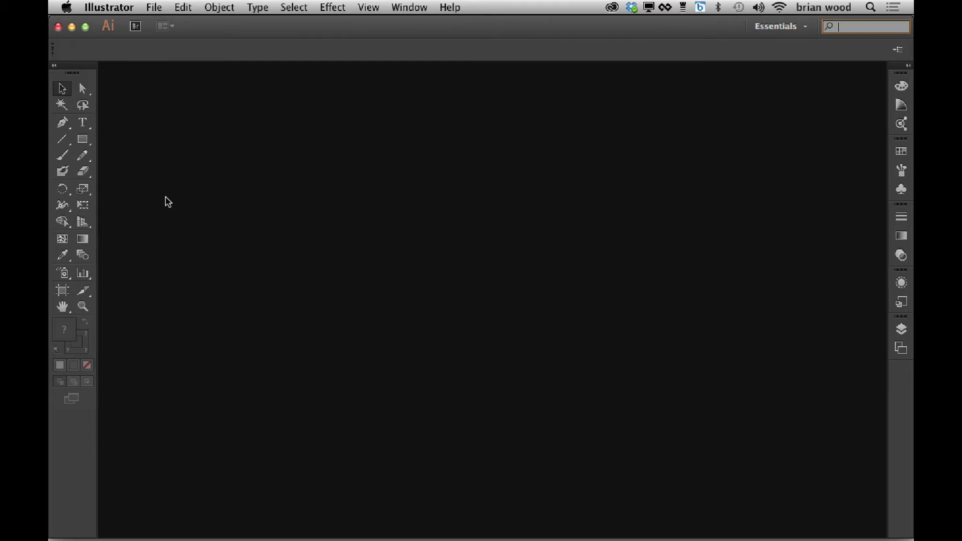
- View Illustrator's version information, then close the About box
{"action": "left_click", "coordinate": [105, 8]}
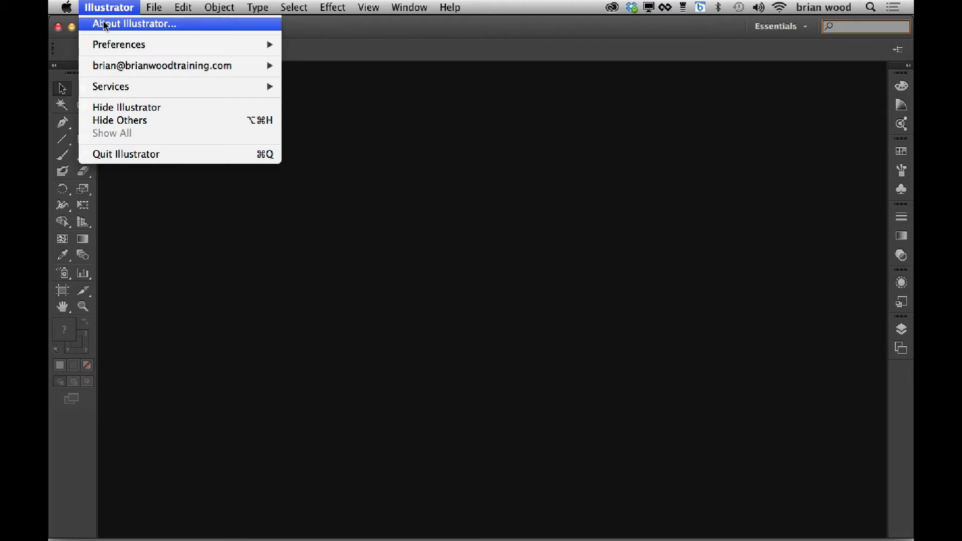
{"action": "left_click", "coordinate": [105, 25]}
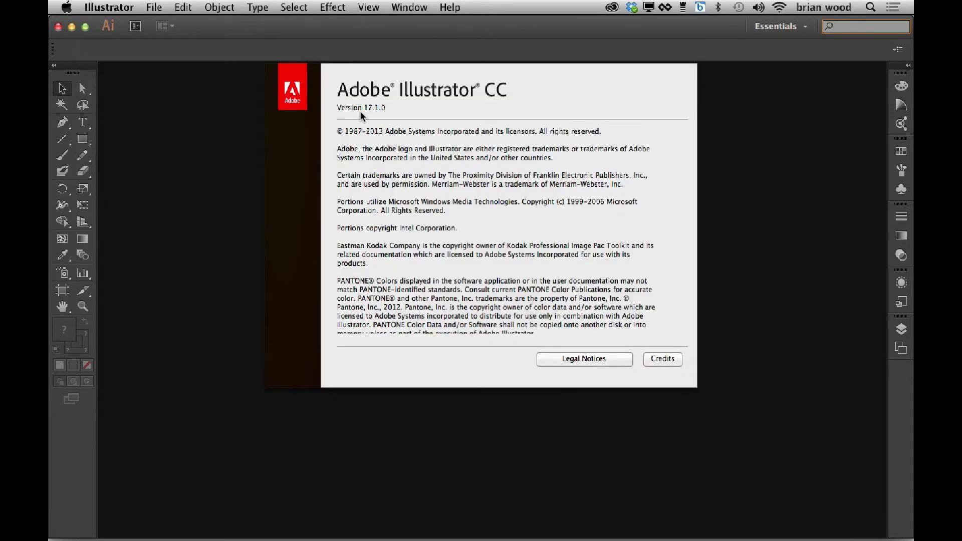
{"action": "left_click", "coordinate": [393, 237]}
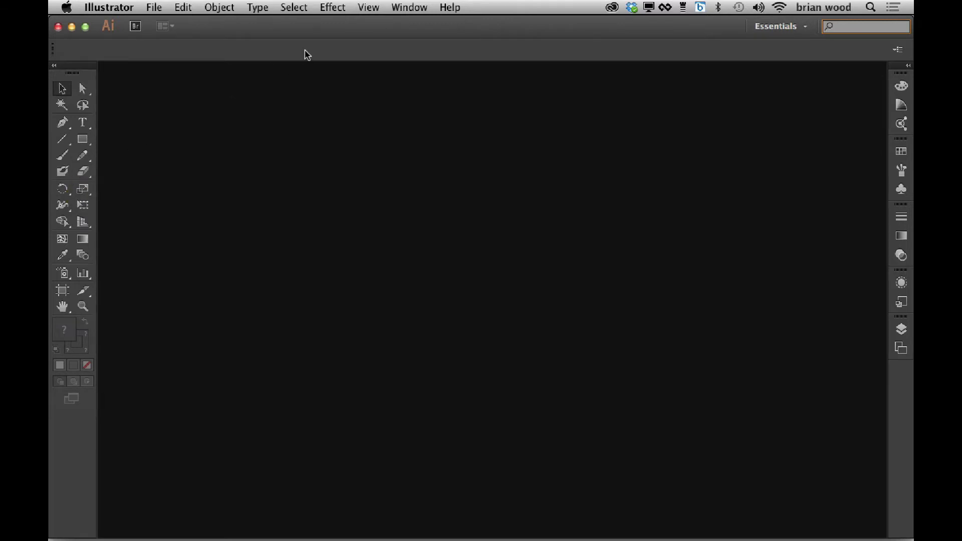
- Create a new custom tools panel named 'drawing' via Window > Tools > New Tools Panel
{"action": "left_click", "coordinate": [409, 7]}
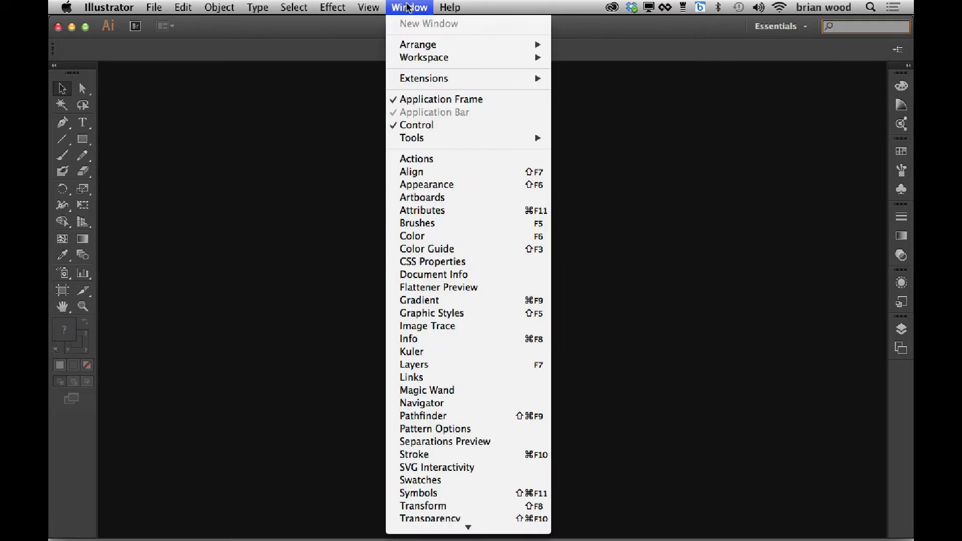
{"action": "mouse_move", "coordinate": [424, 138]}
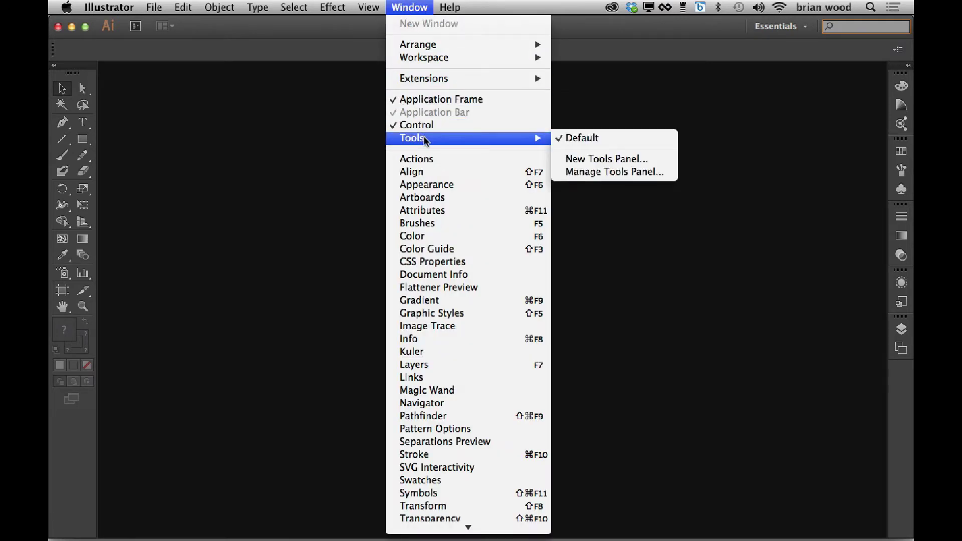
{"action": "left_click", "coordinate": [632, 161]}
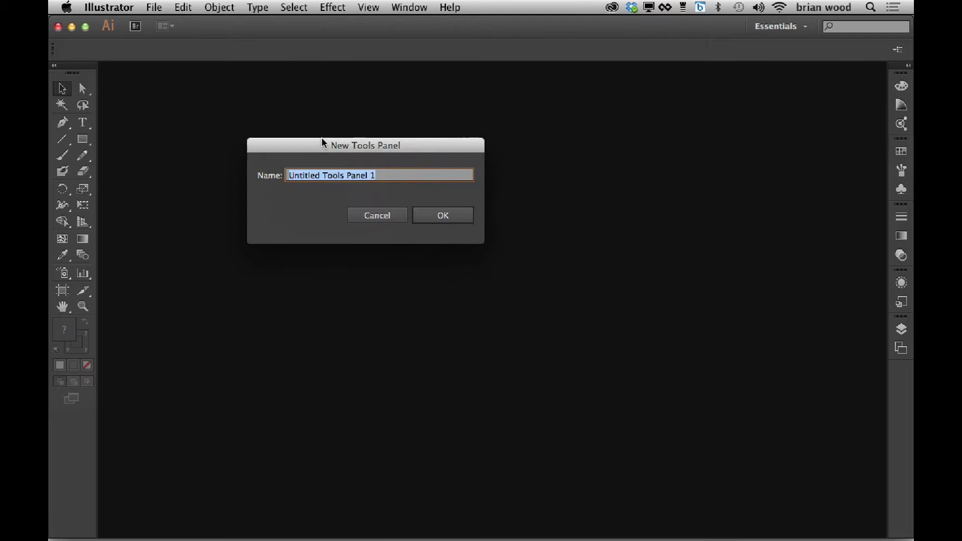
{"action": "type", "text": "drawing"}
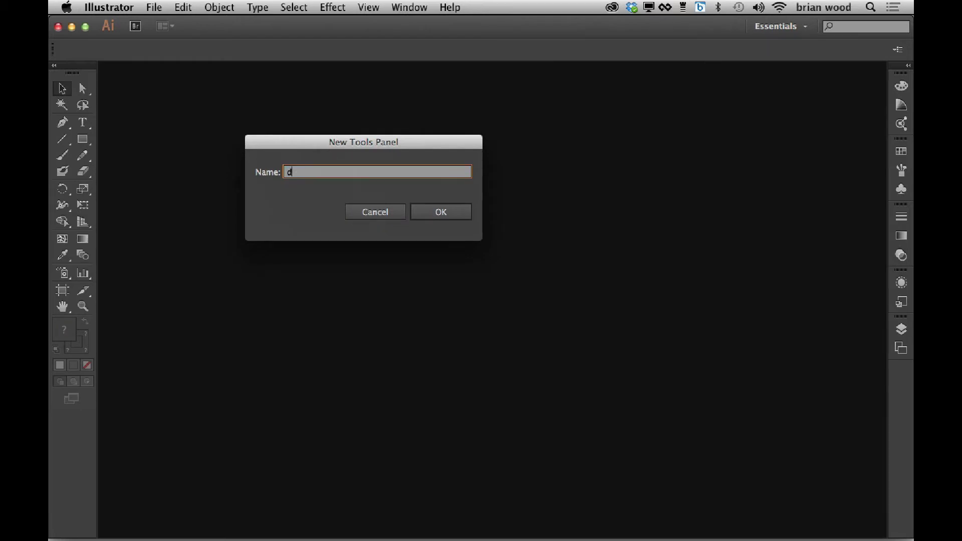
{"action": "left_click", "coordinate": [442, 213]}
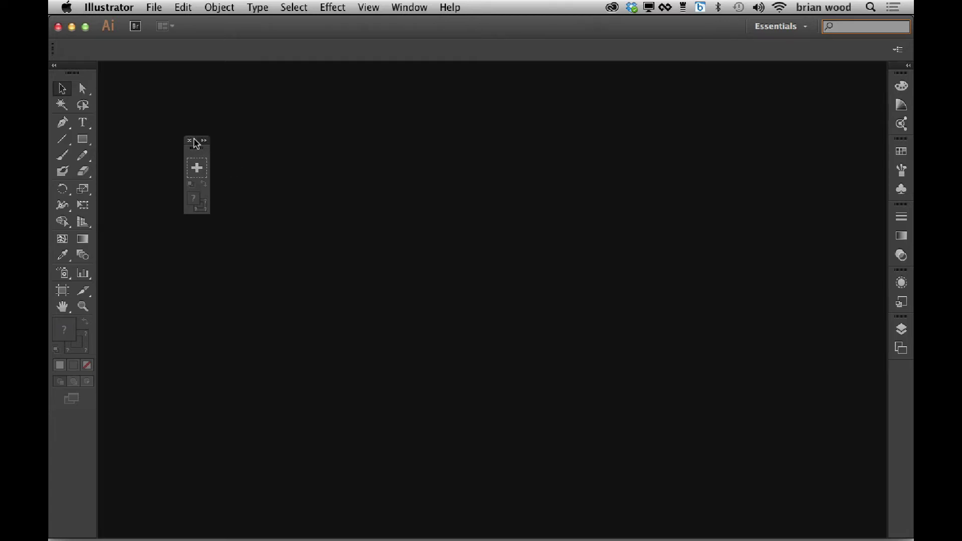
- Dock the empty drawing panel beside the main toolbar, then float it mid-canvas
{"action": "left_click_drag", "start_coordinate": [194, 142], "coordinate": [106, 119]}
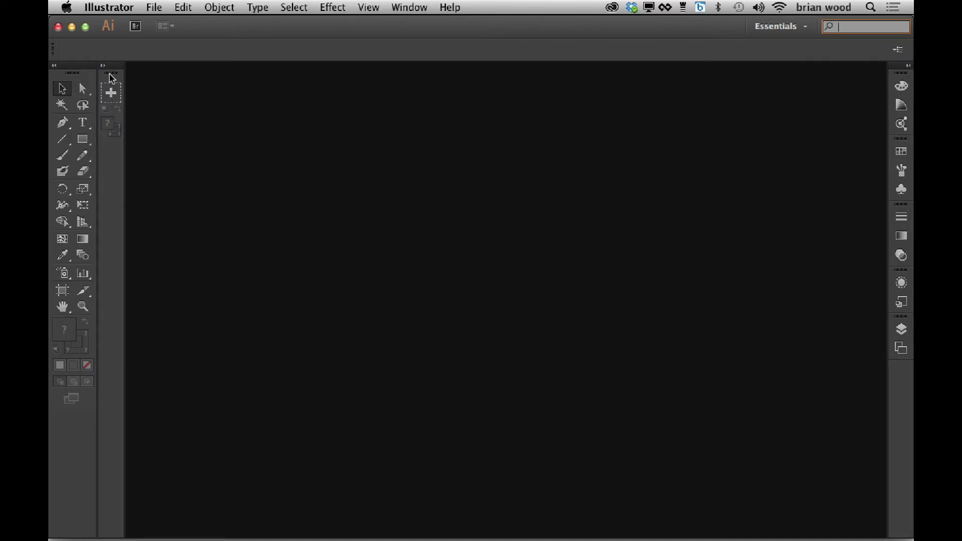
{"action": "left_click_drag", "start_coordinate": [111, 78], "coordinate": [388, 173]}
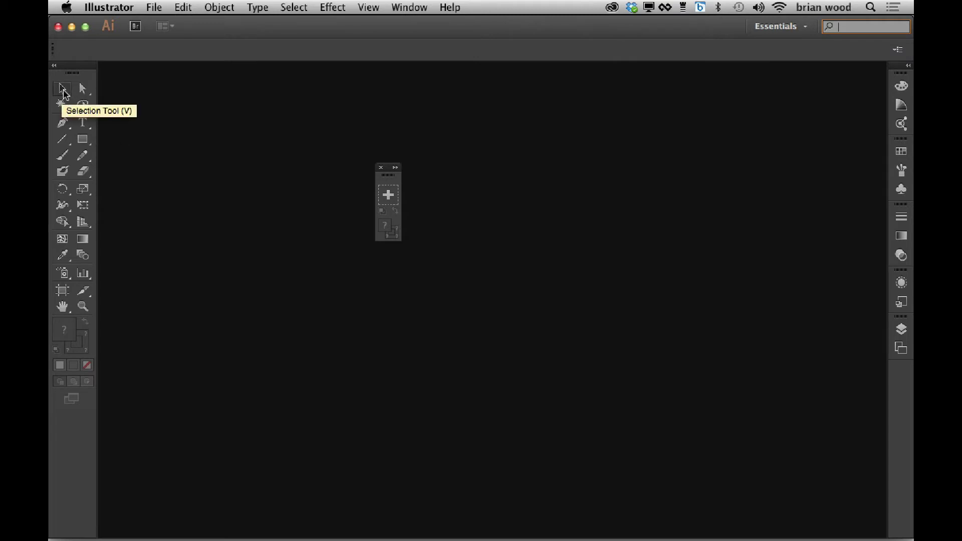
- Add the Selection, Pen and Pencil tools to the drawing panel
{"action": "left_click_drag", "start_coordinate": [62, 92], "coordinate": [389, 198]}
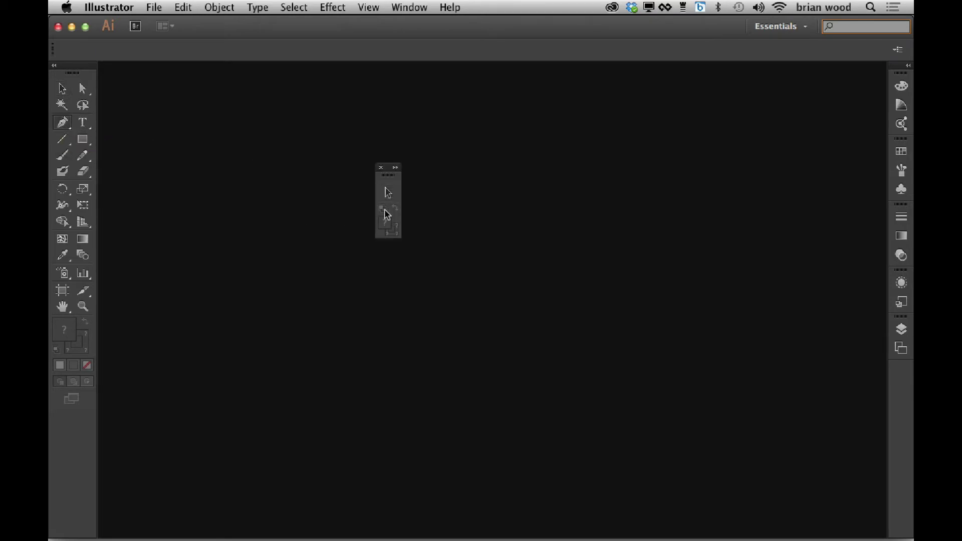
{"action": "left_click", "coordinate": [54, 121]}
{"action": "mouse_move", "coordinate": [378, 208]}
{"action": "left_mouse_down"}
{"action": "mouse_move", "coordinate": [389, 191]}
{"action": "mouse_move", "coordinate": [389, 201]}
{"action": "left_mouse_up"}
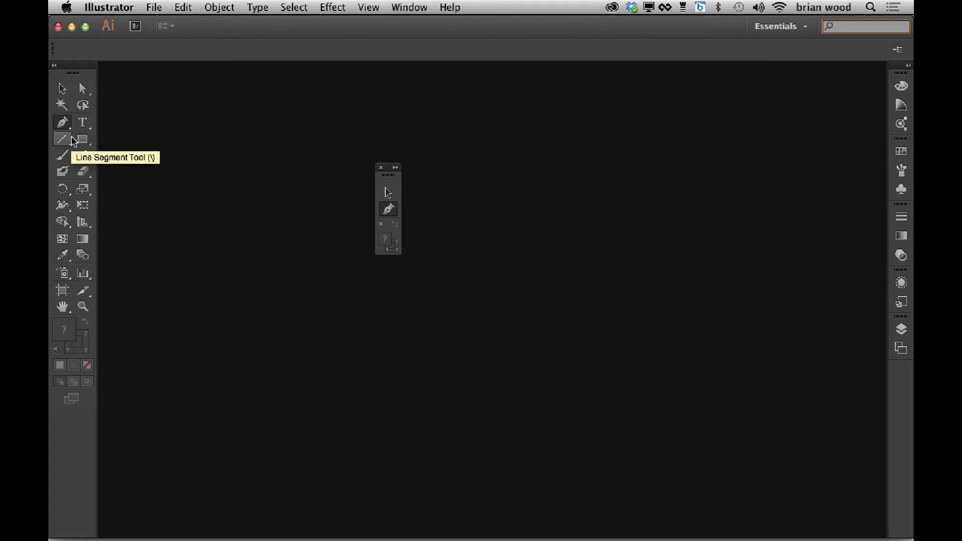
{"action": "left_click", "coordinate": [83, 155]}
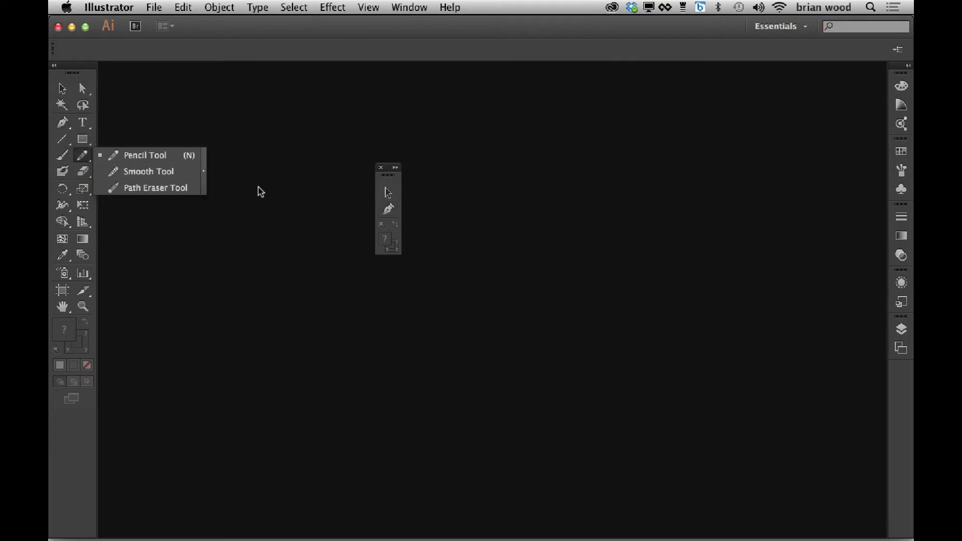
{"action": "left_click_drag", "start_coordinate": [82, 156], "coordinate": [388, 223]}
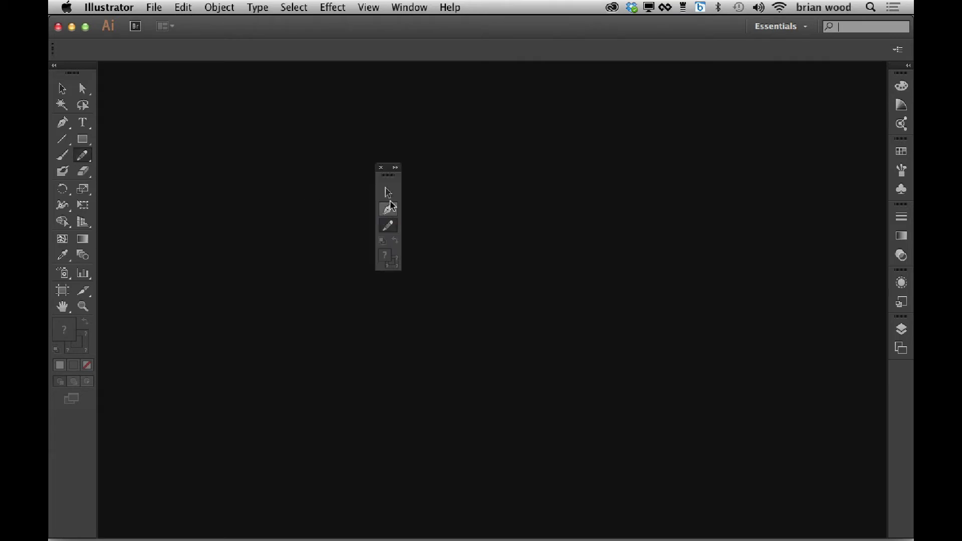
- Show the drawing panel's tools in two columns and dock it beside the main toolbar
{"action": "left_click", "coordinate": [397, 168]}
{"action": "left_click", "coordinate": [414, 168]}
{"action": "left_click", "coordinate": [396, 168]}
{"action": "left_click_drag", "start_coordinate": [398, 172], "coordinate": [106, 130]}
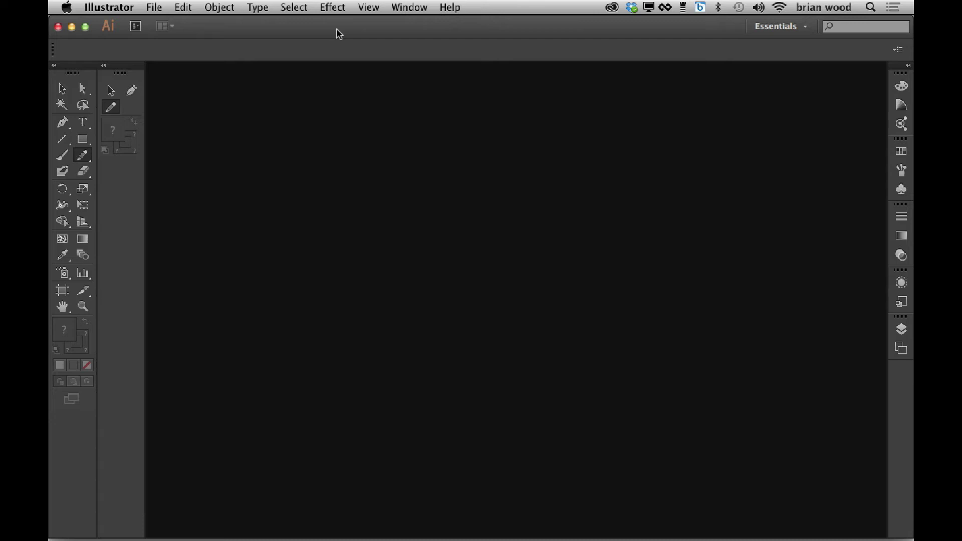
{"action": "left_click", "coordinate": [419, 8]}
{"action": "mouse_move", "coordinate": [441, 141]}
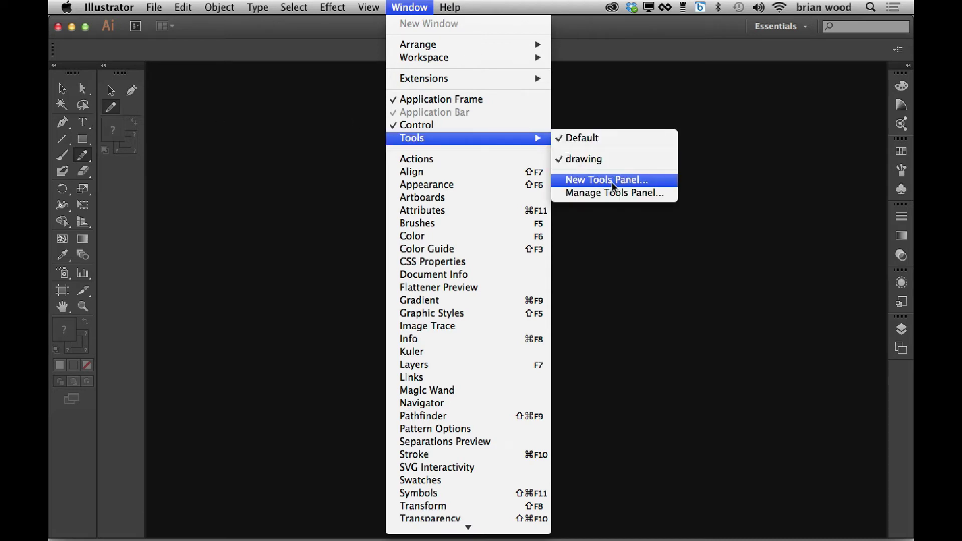
{"action": "left_click", "coordinate": [646, 201]}
{"action": "left_click_drag", "start_coordinate": [510, 257], "coordinate": [396, 119]}
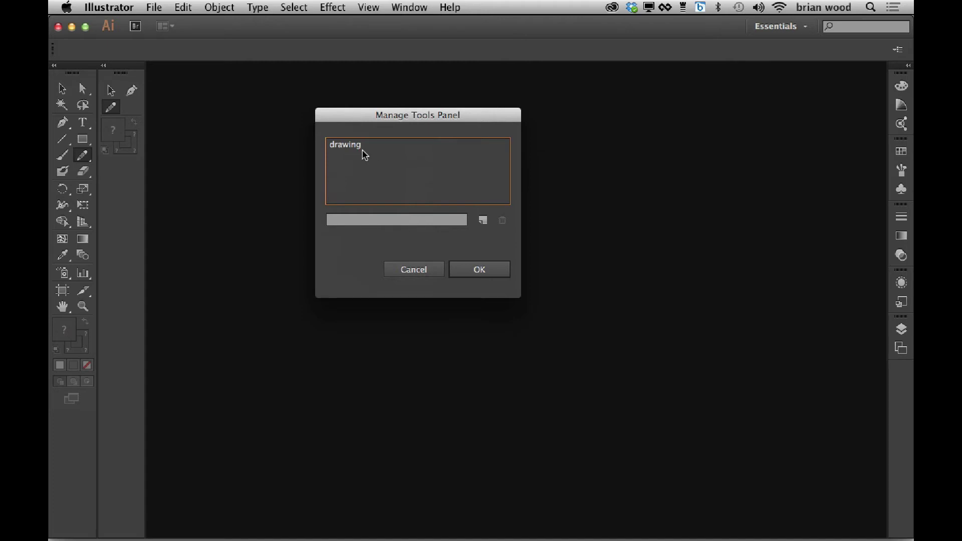
{"action": "left_click", "coordinate": [347, 146]}
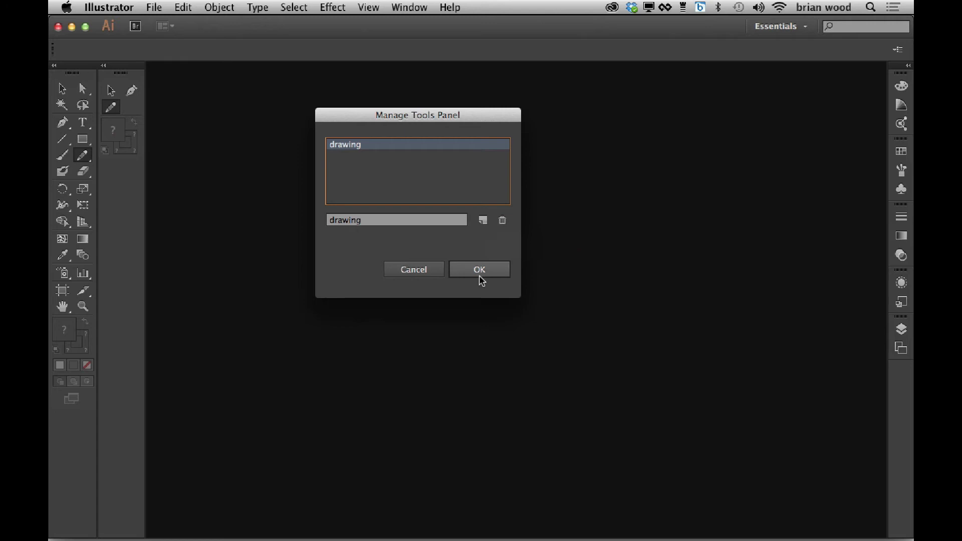
{"action": "left_click", "coordinate": [414, 271]}
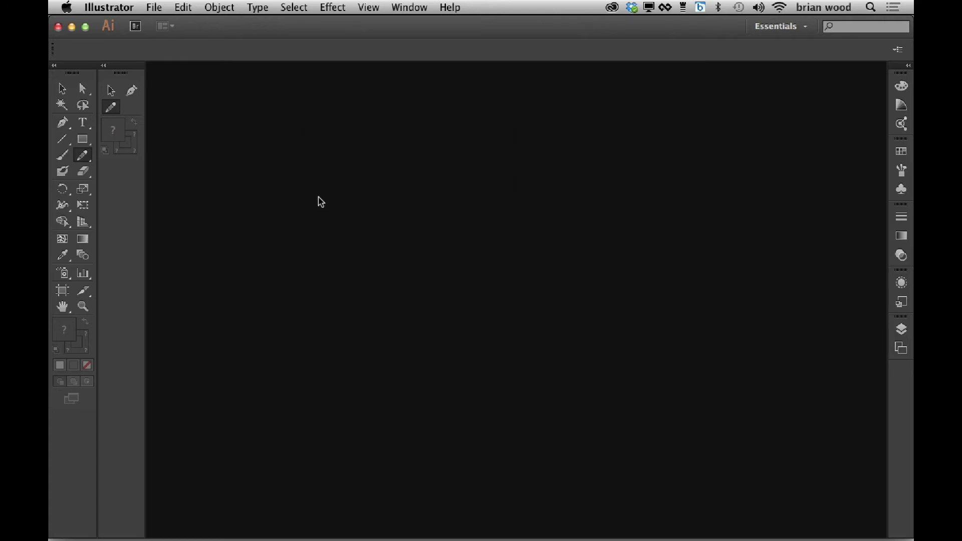
{"action": "left_click", "coordinate": [765, 26]}
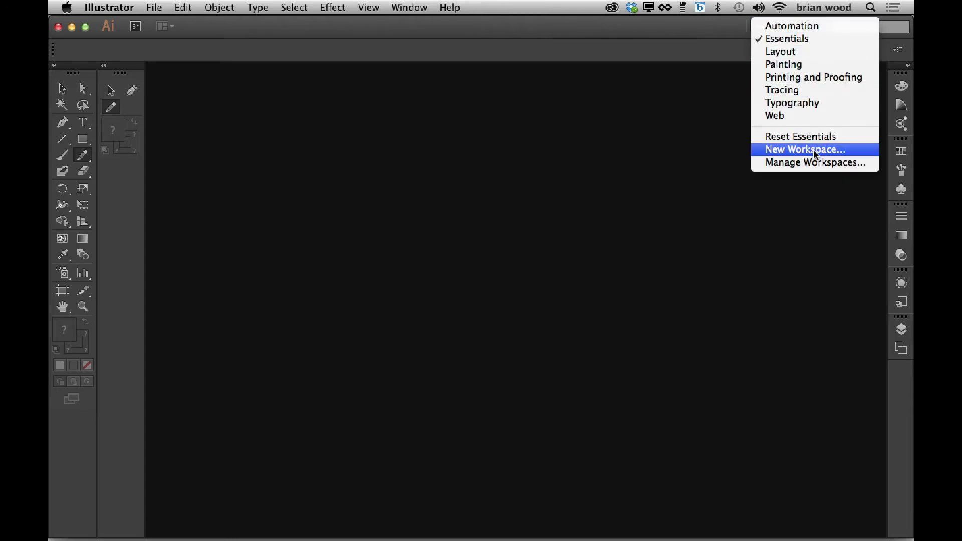
{"action": "left_click", "coordinate": [288, 182]}
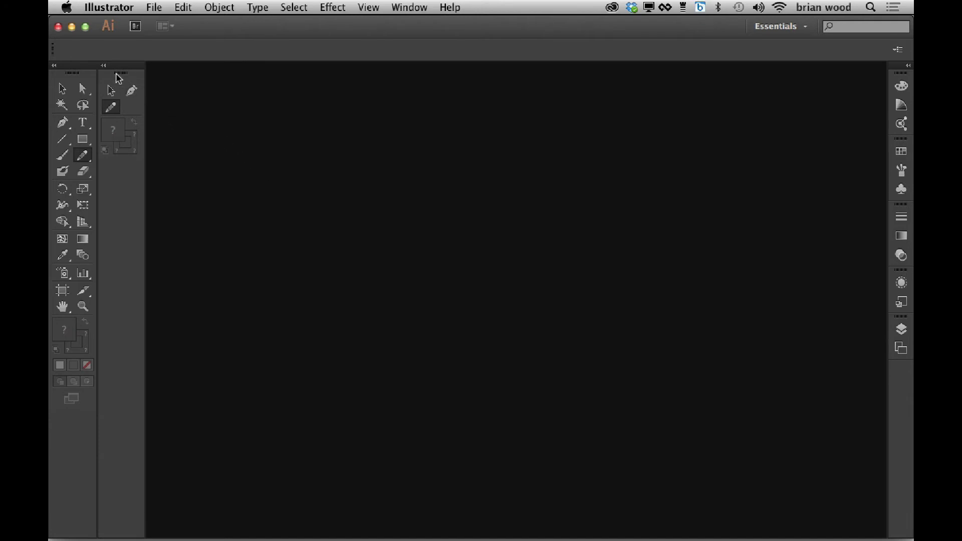
- Float the drawing panel, select its Pen tool, and create a new blank document
{"action": "left_click_drag", "start_coordinate": [120, 79], "coordinate": [378, 166]}
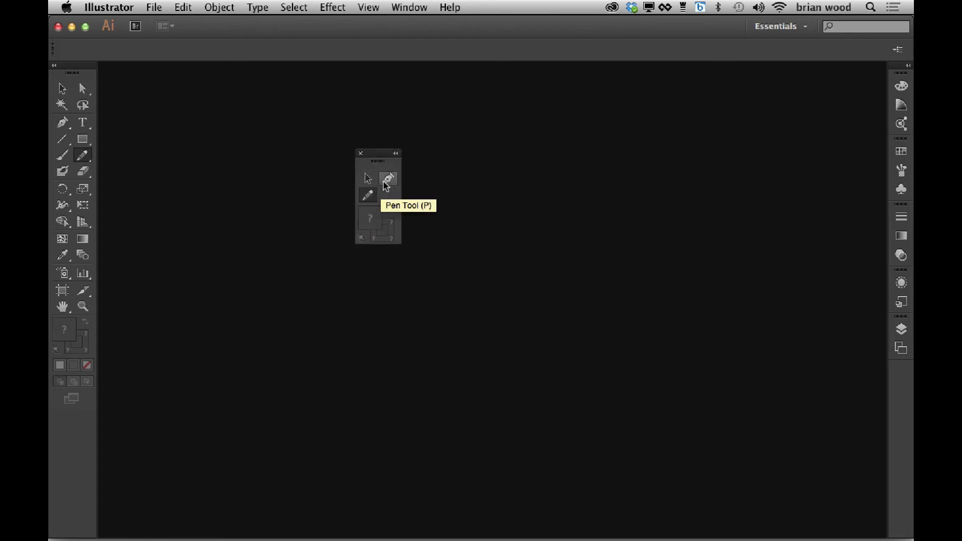
{"action": "left_click", "coordinate": [388, 179]}
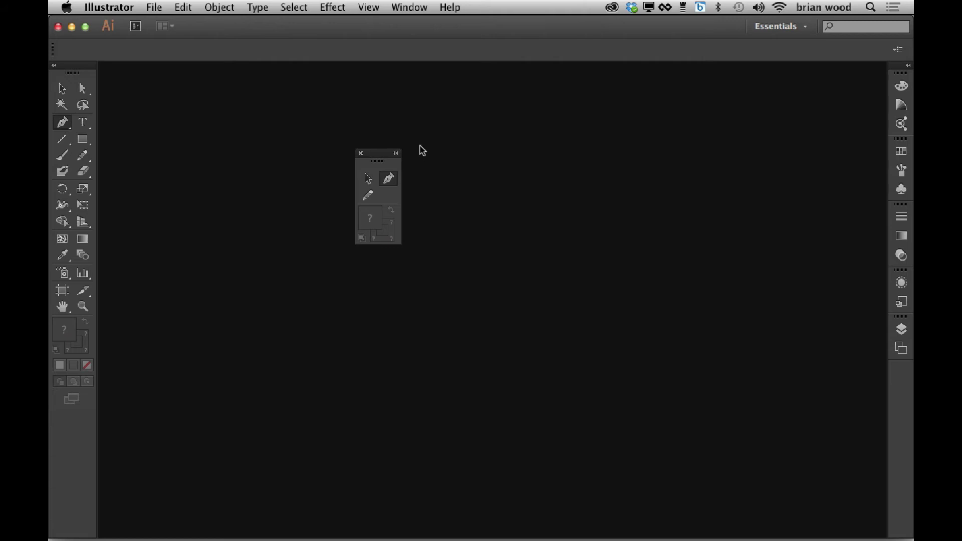
{"action": "key", "text": "super+n"}
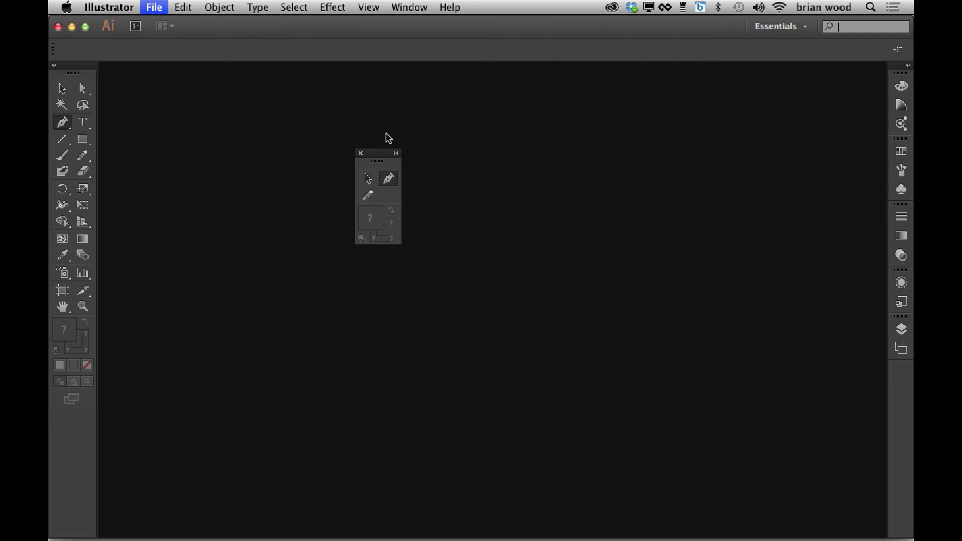
{"action": "key", "text": "Return"}
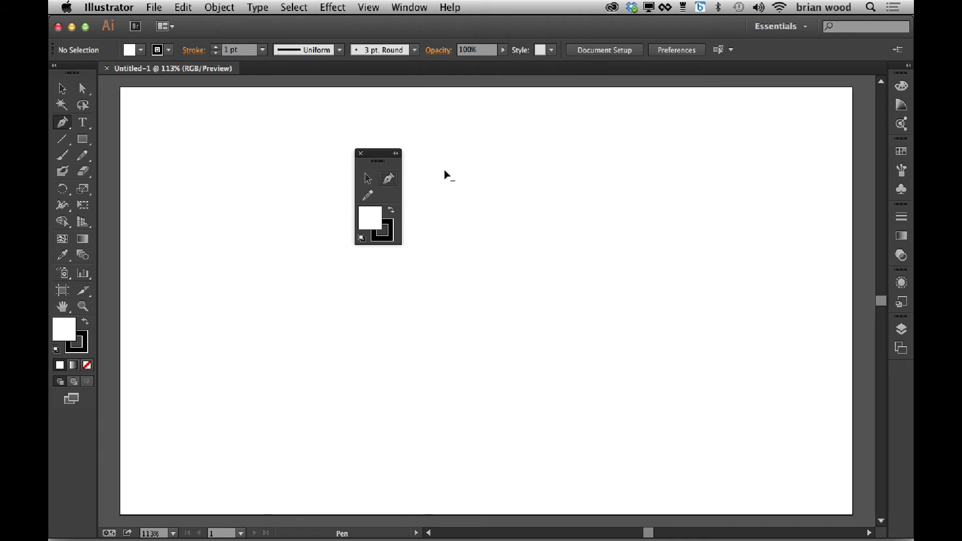
- Remove the Pen tool from the drawing panel, close the panel, and choose the Selection tool
{"action": "left_click_drag", "start_coordinate": [442, 176], "coordinate": [505, 407]}
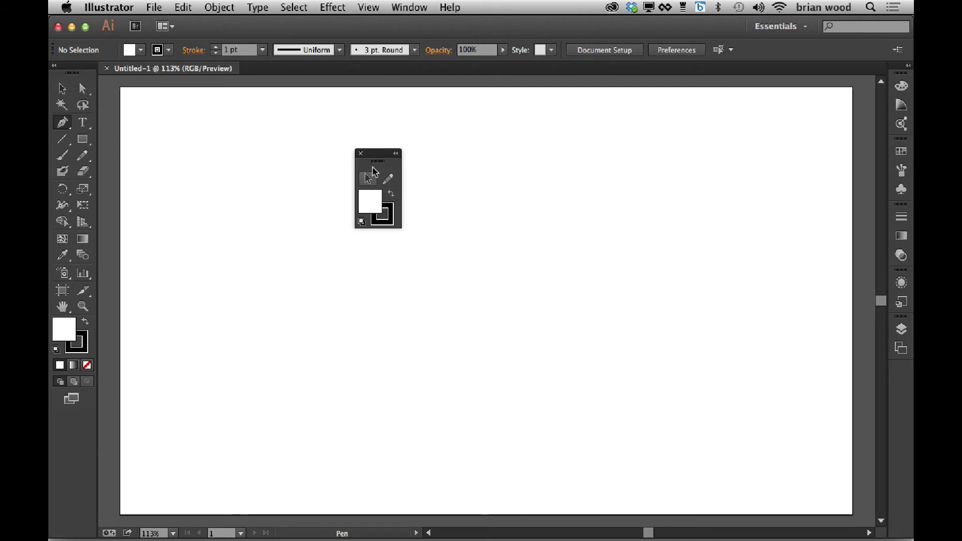
{"action": "left_click", "coordinate": [361, 153]}
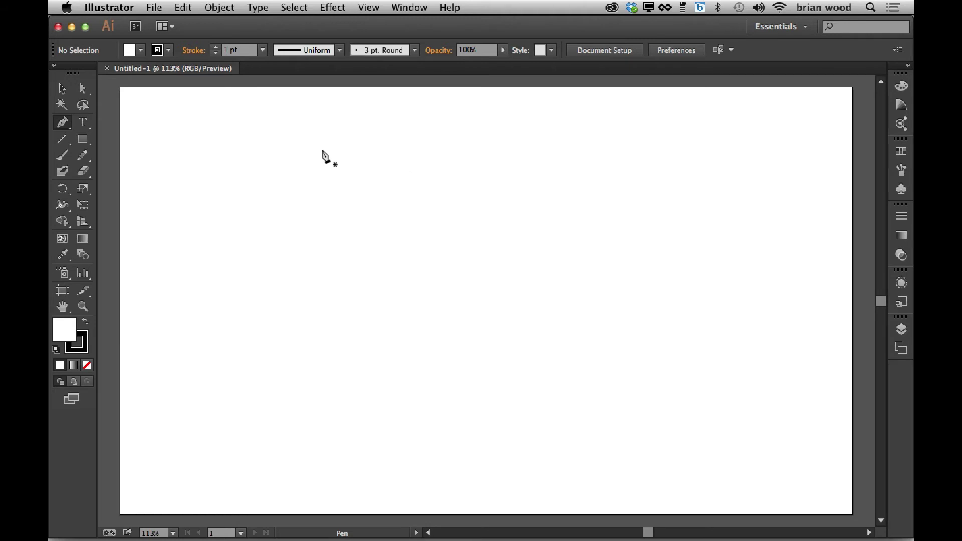
{"action": "left_click", "coordinate": [62, 88]}
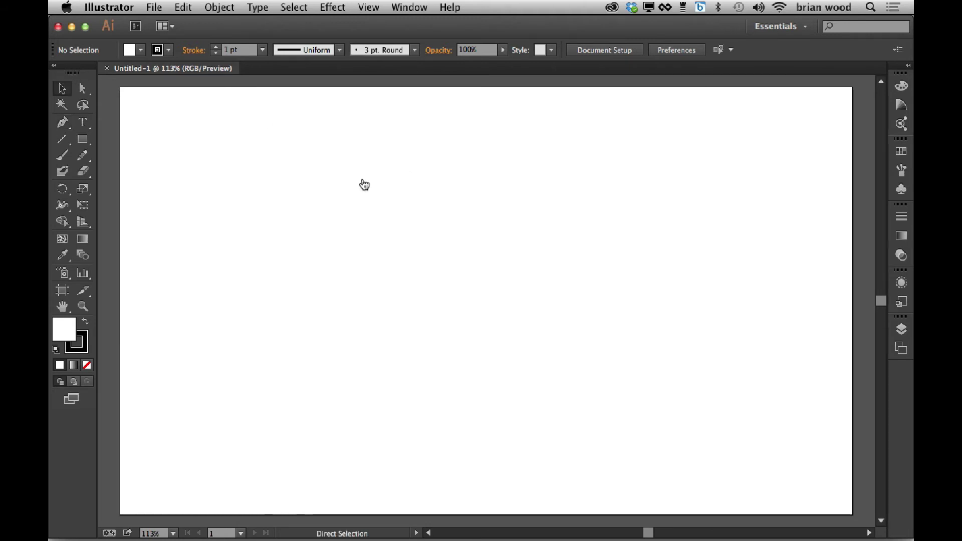
- In Finder, open Library/Preferences/Adobe Illustrator 17 Settings/en_US
{"action": "key", "text": "super+Tab"}
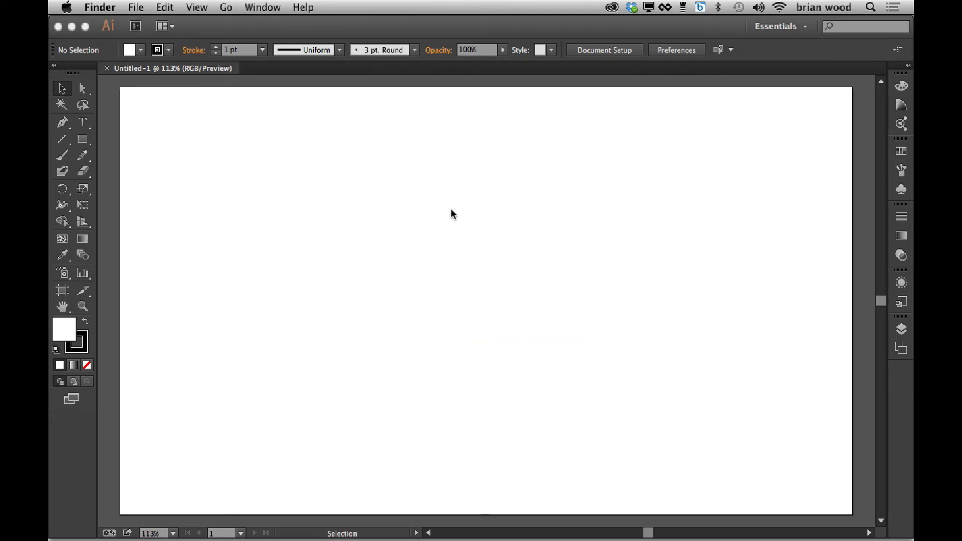
{"action": "key", "text": "super+alt+h"}
{"action": "left_click", "coordinate": [226, 7]}
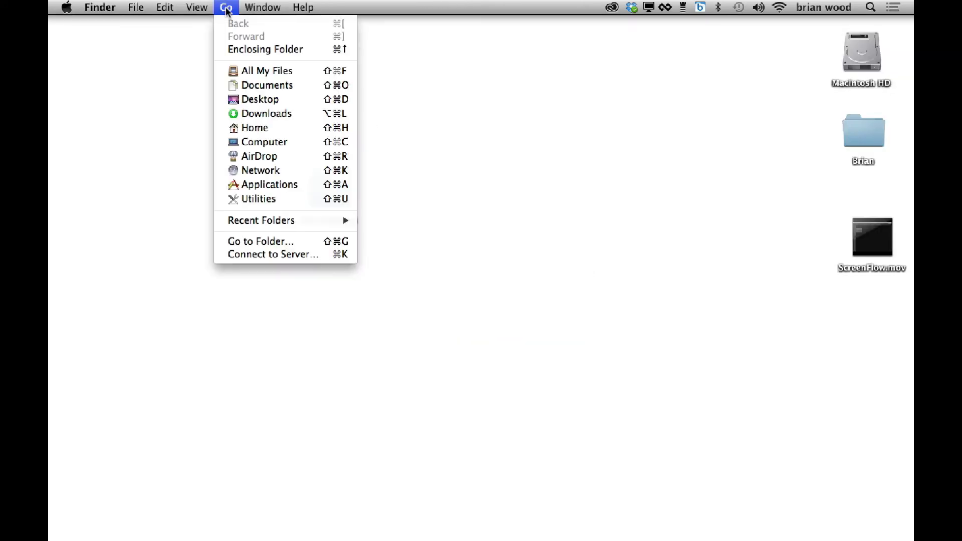
{"action": "key", "text": "alt"}
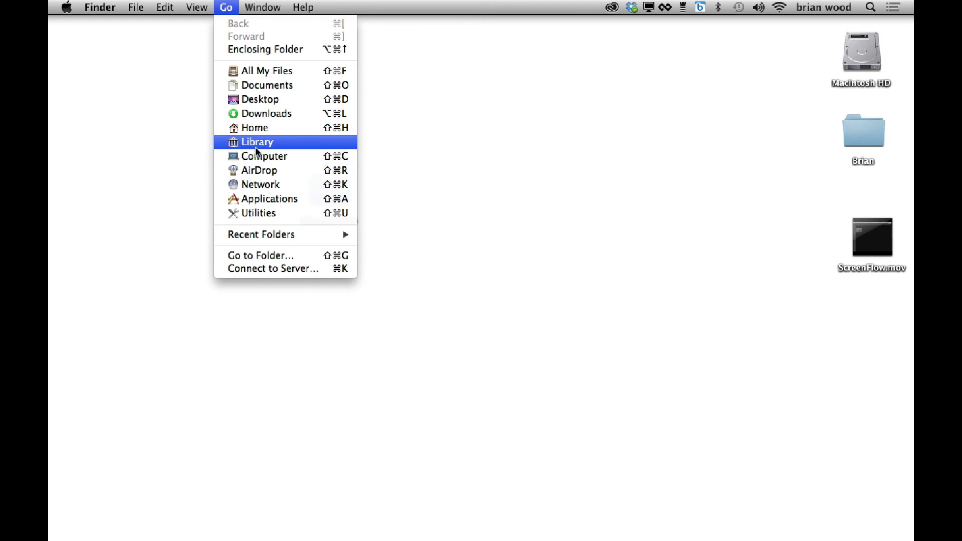
{"action": "left_click", "coordinate": [263, 143], "text": "alt"}
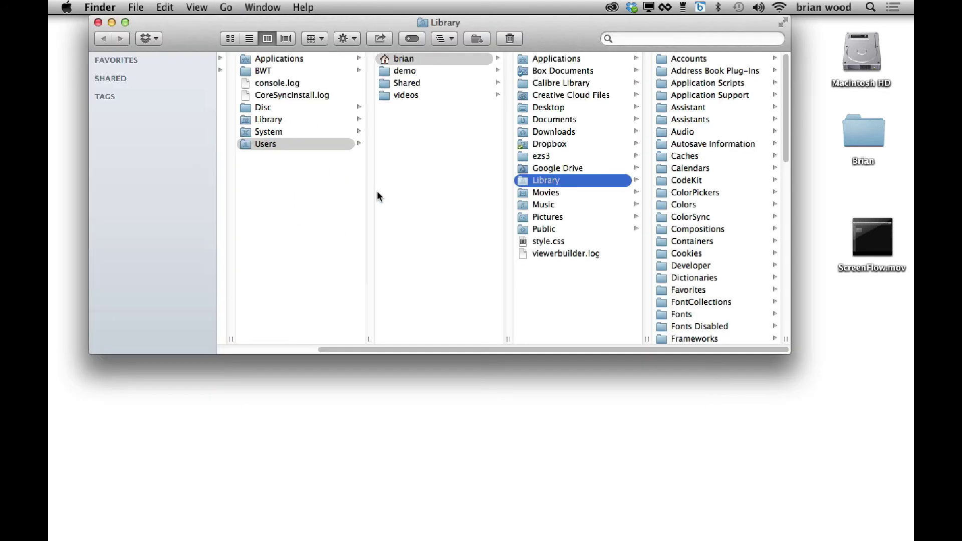
{"action": "left_click", "coordinate": [662, 239]}
{"action": "type", "text": "preferences"}
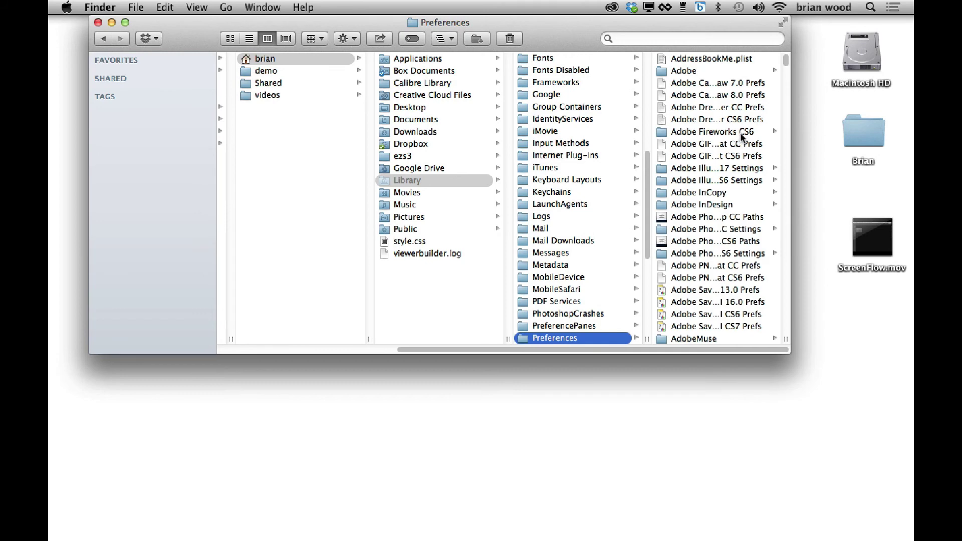
{"action": "left_click", "coordinate": [733, 168]}
{"action": "left_click", "coordinate": [675, 59]}
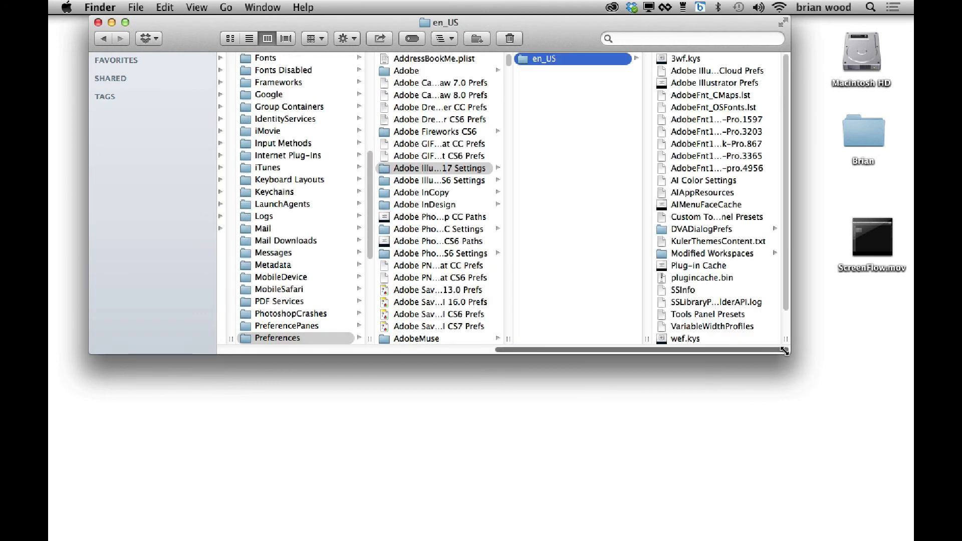
- Preview the Tools Panel Presets file and check the folder's full path
{"action": "left_click_drag", "start_coordinate": [788, 353], "coordinate": [827, 415]}
{"action": "left_click", "coordinate": [750, 315]}
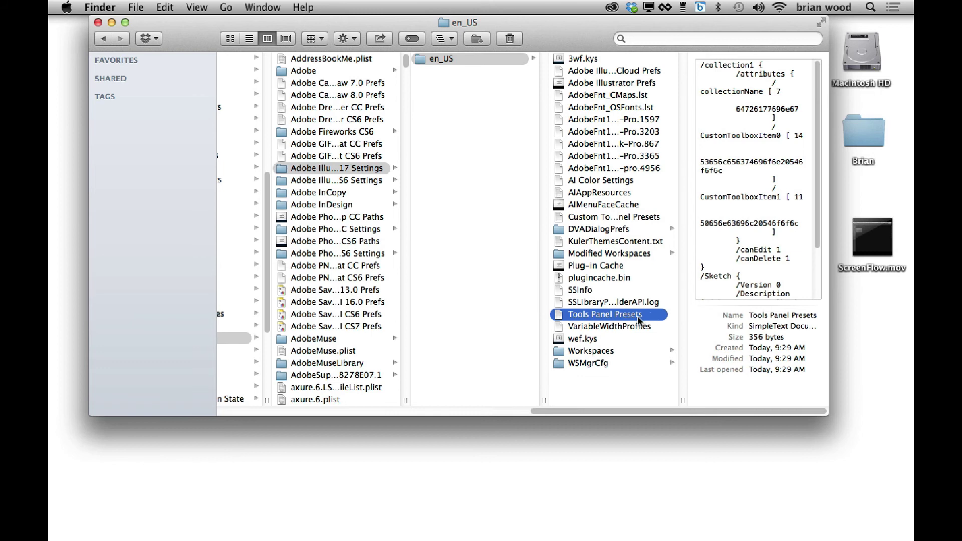
{"action": "left_click", "coordinate": [464, 22], "text": "super"}
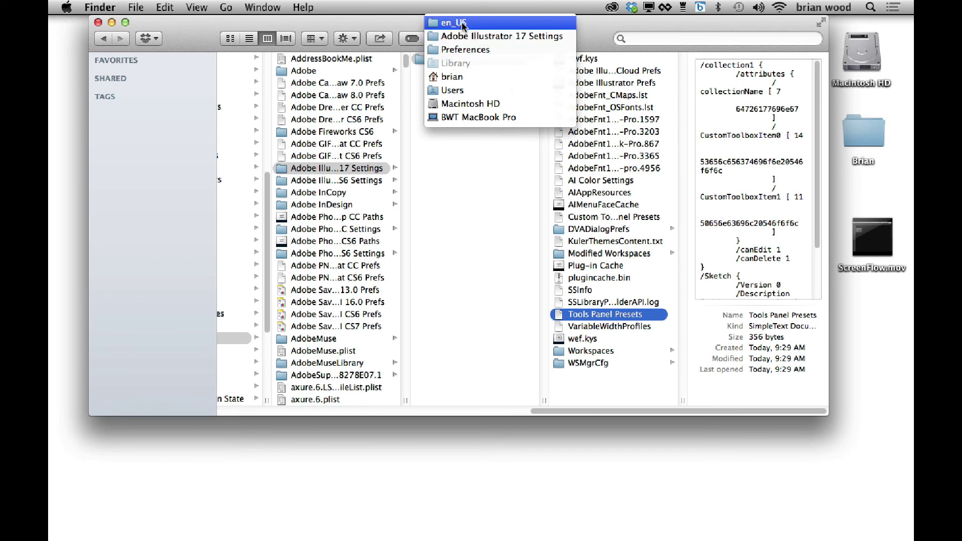
{"action": "left_click", "coordinate": [626, 317]}
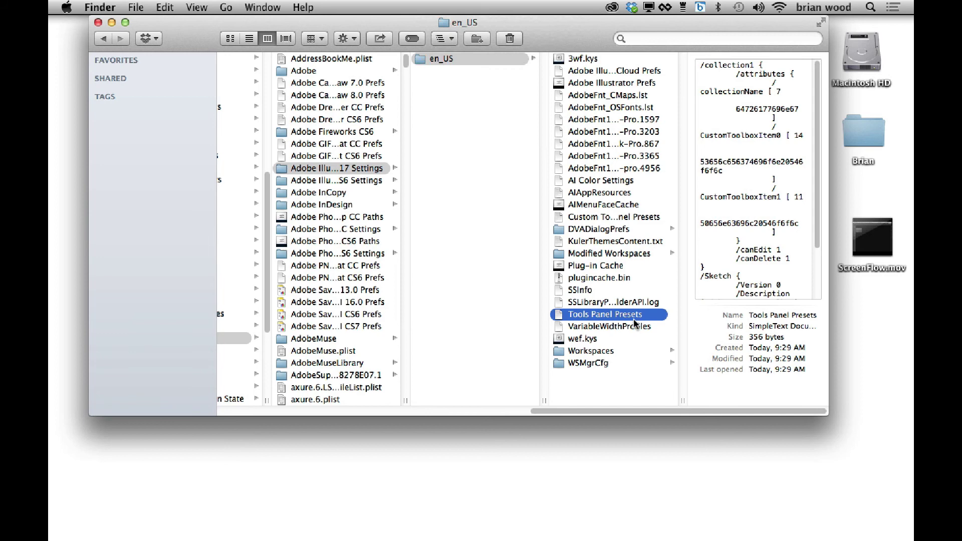
{"action": "key", "text": "super+Tab"}
{"action": "key", "text": "super+Tab"}
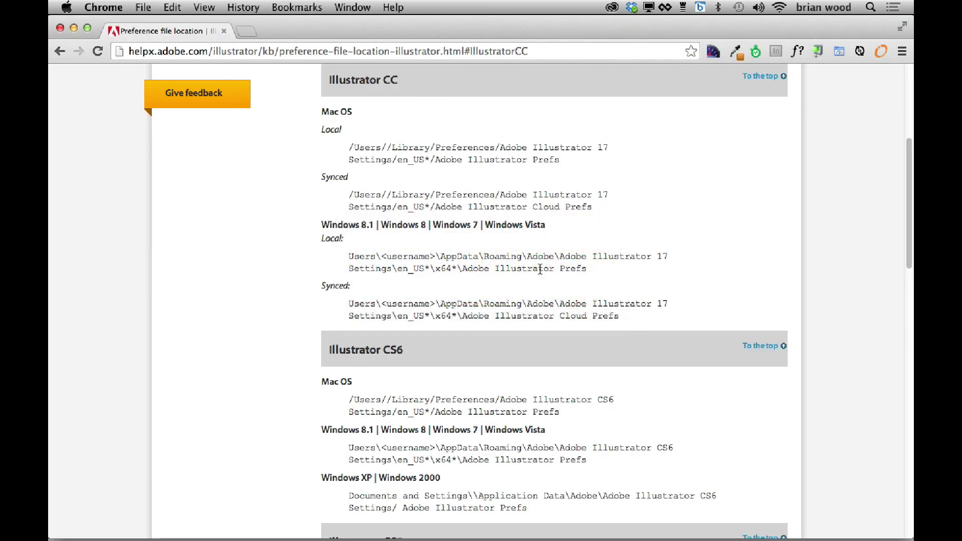
- Highlight the Windows local preferences path on the Adobe help page, then return to Illustrator
{"action": "left_click_drag", "start_coordinate": [350, 257], "coordinate": [605, 264]}
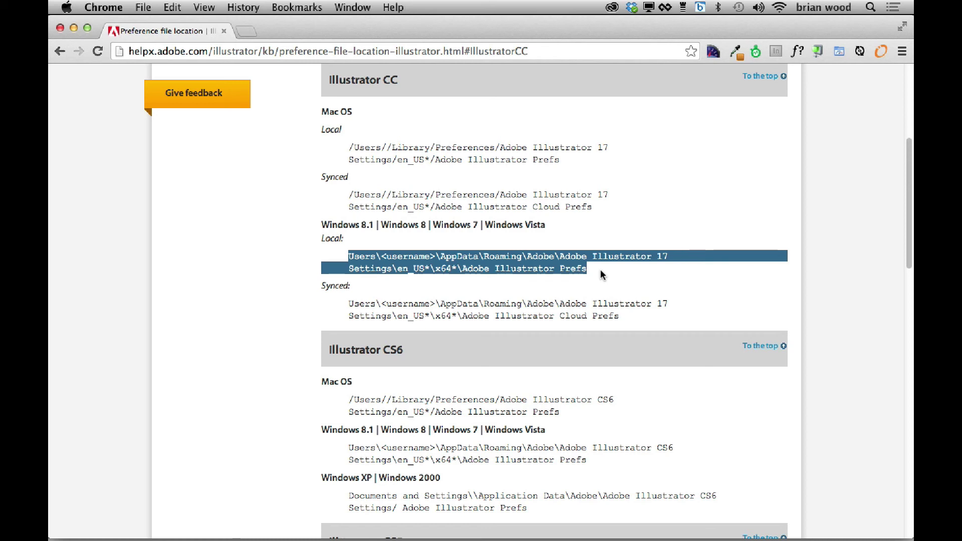
{"action": "key", "text": "super+Tab"}
{"action": "key", "text": "super+Tab"}
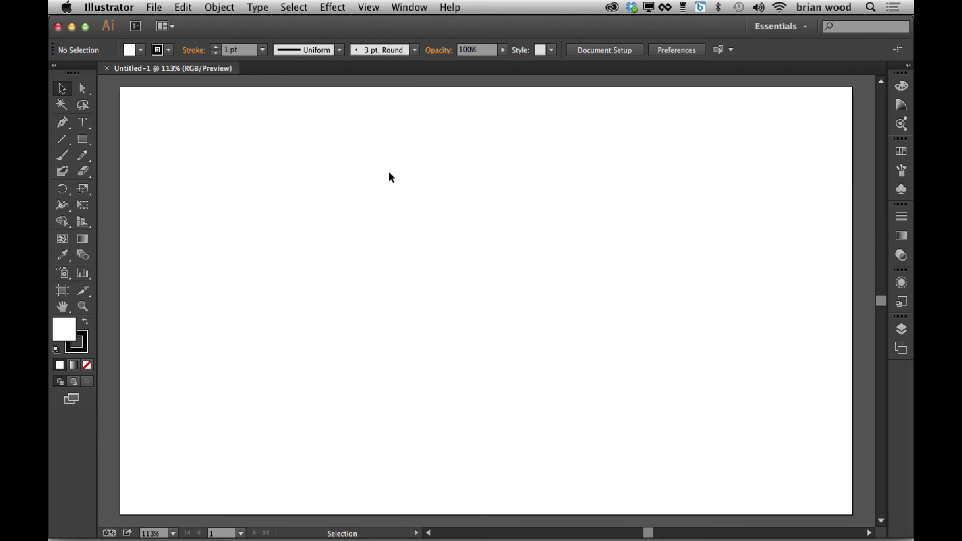
- Reopen the saved 'drawing' tools panel from Window > Tools and move it over the artboard
{"action": "left_click", "coordinate": [409, 7]}
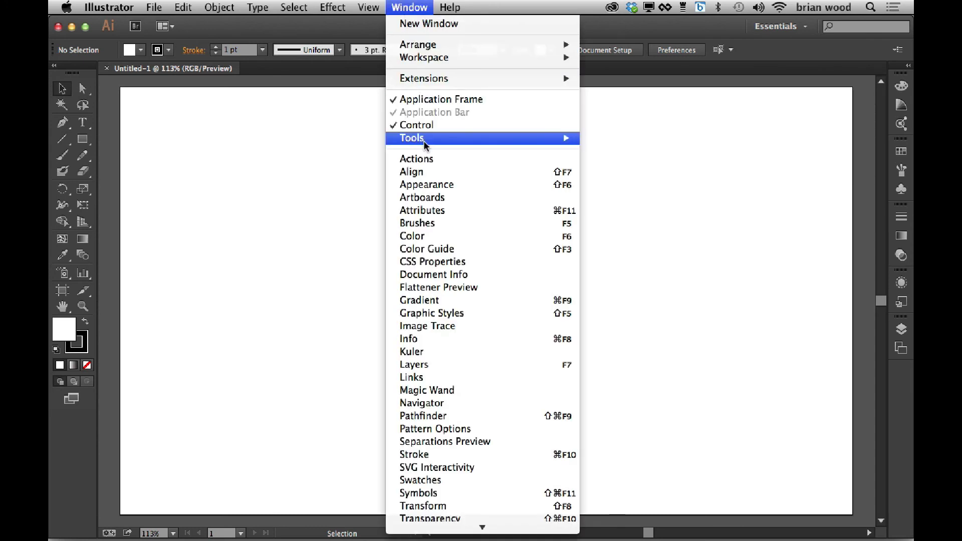
{"action": "mouse_move", "coordinate": [560, 145]}
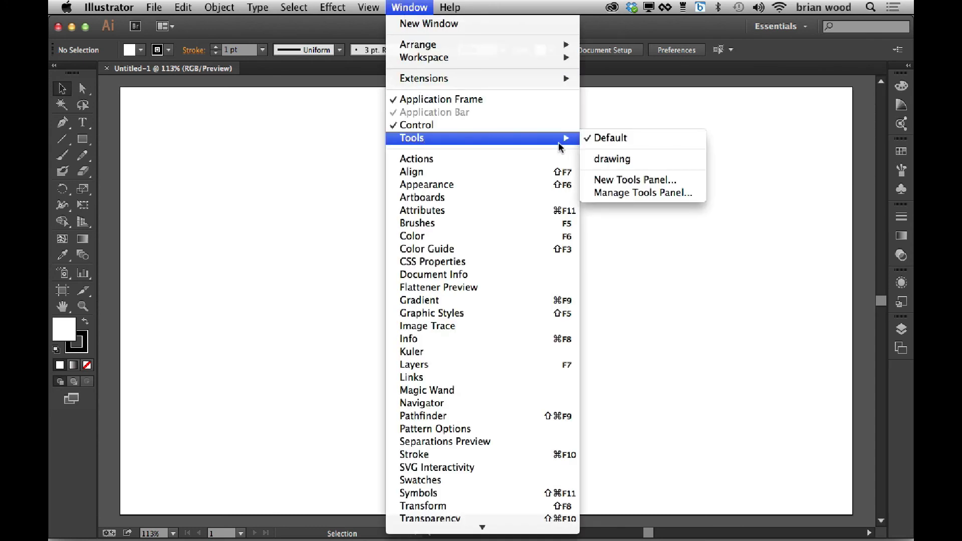
{"action": "left_click", "coordinate": [625, 164]}
{"action": "left_click_drag", "start_coordinate": [378, 162], "coordinate": [213, 137]}
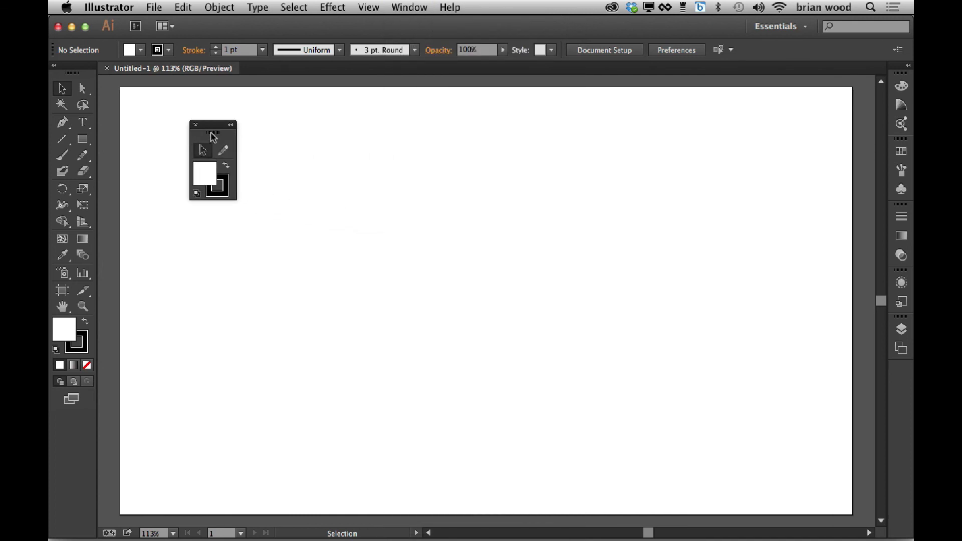